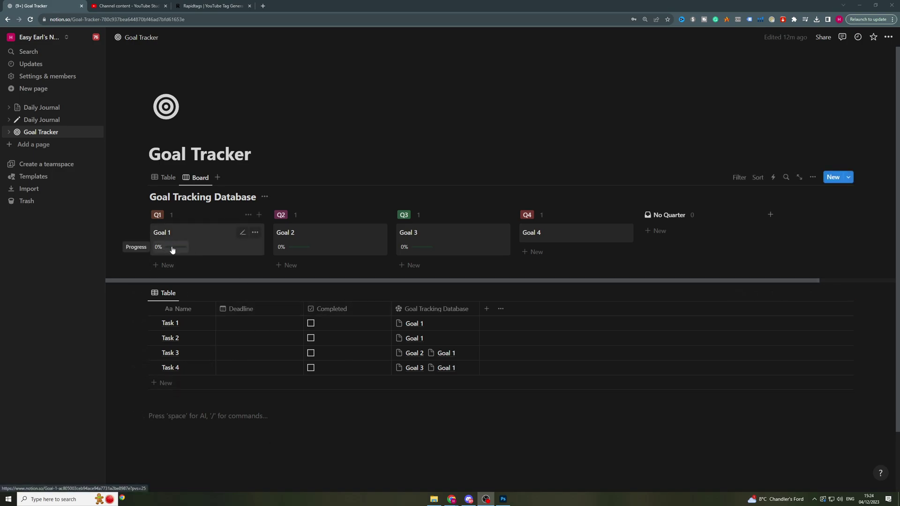
Step: Mark Task 1, Task 2, Task 3 and Task 4 as completed in the task table
{"action": "left_click", "coordinate": [310, 323]}
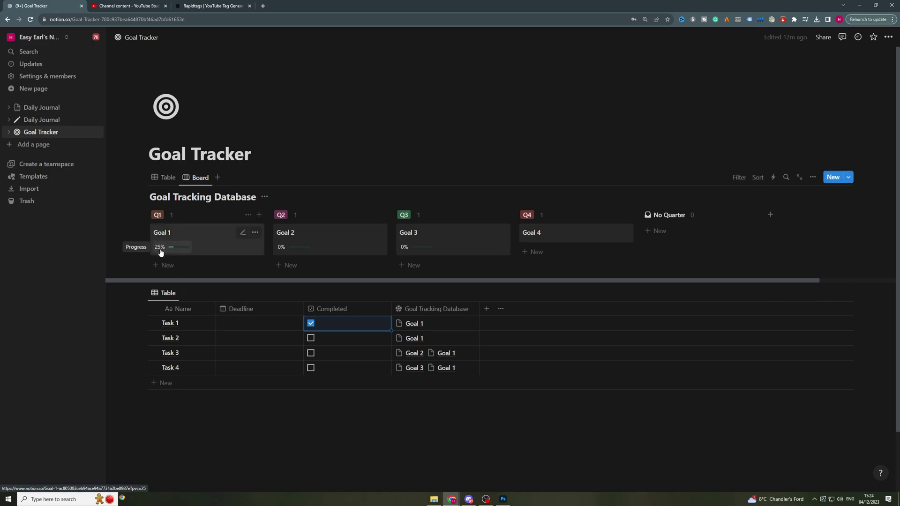
{"action": "left_click", "coordinate": [311, 339]}
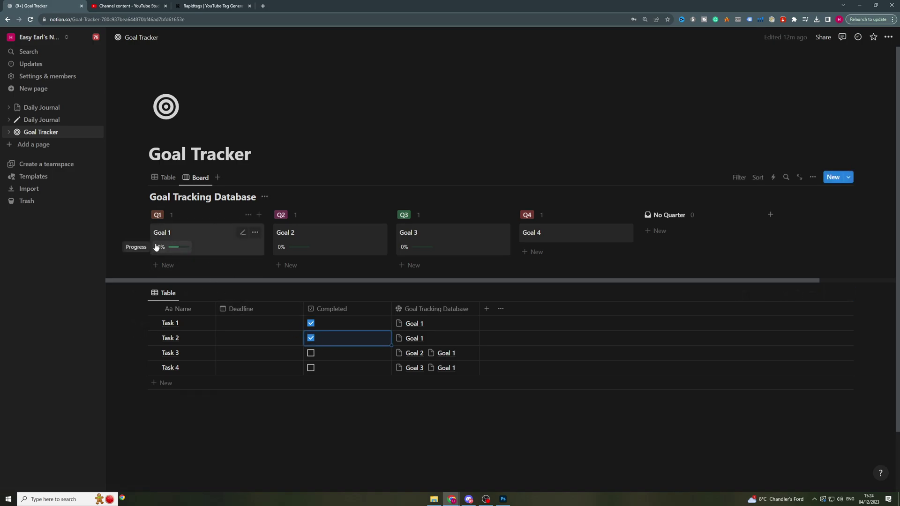
{"action": "left_click", "coordinate": [311, 353]}
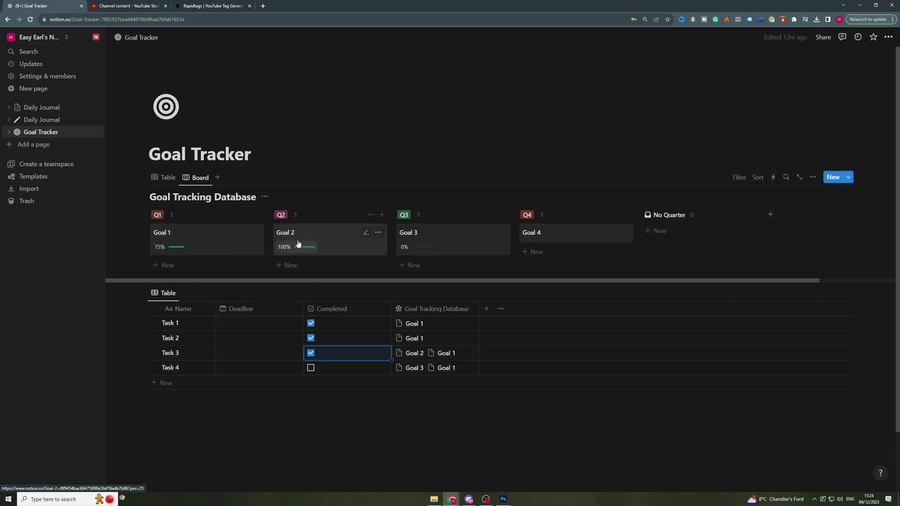
{"action": "left_click", "coordinate": [311, 367]}
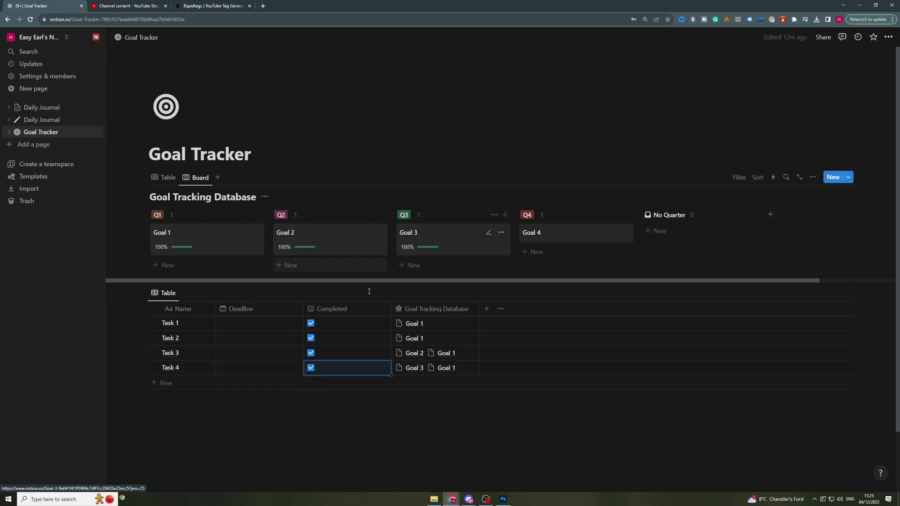
Step: Clear the completed checkboxes of Task 1 through Task 4 in the task table
{"action": "left_click", "coordinate": [310, 337]}
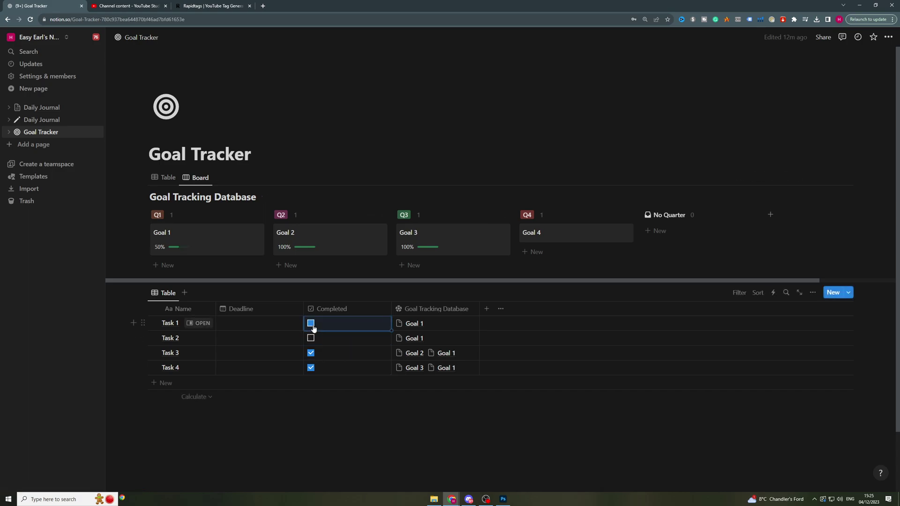
{"action": "left_click", "coordinate": [310, 337]}
{"action": "left_click", "coordinate": [310, 323]}
{"action": "left_click", "coordinate": [310, 337]}
{"action": "left_click", "coordinate": [310, 352]}
{"action": "left_click", "coordinate": [311, 368]}
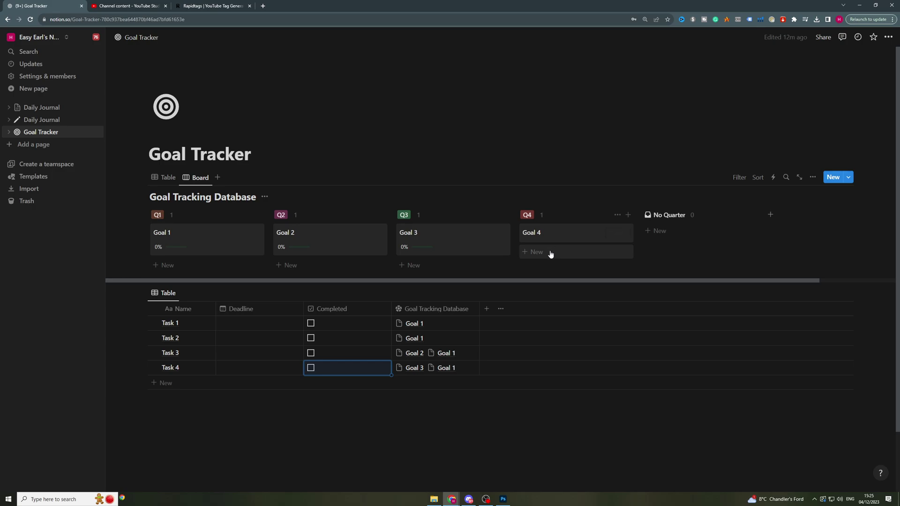
Step: Add a goal to the Q1 group of the goal board and name it "Goal 5 TEST"
{"action": "left_click", "coordinate": [178, 263]}
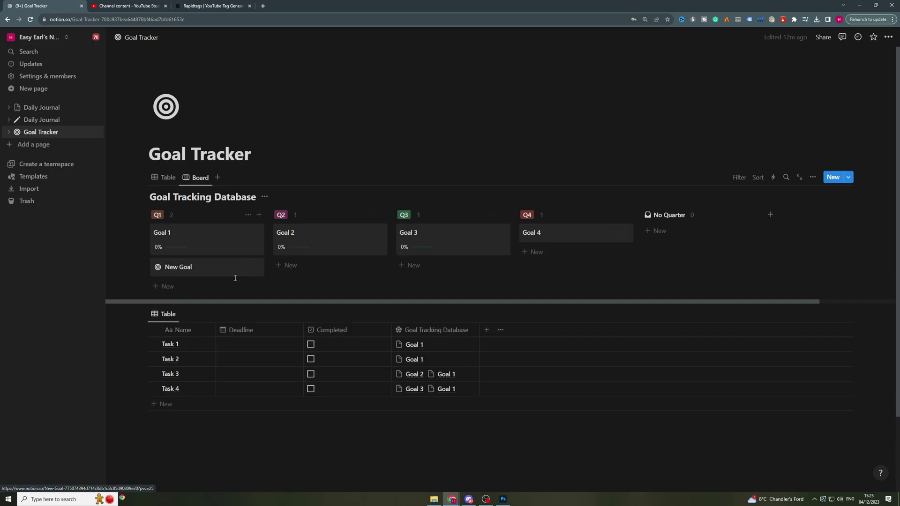
{"action": "left_click", "coordinate": [198, 273]}
{"action": "triple_click", "coordinate": [430, 76]}
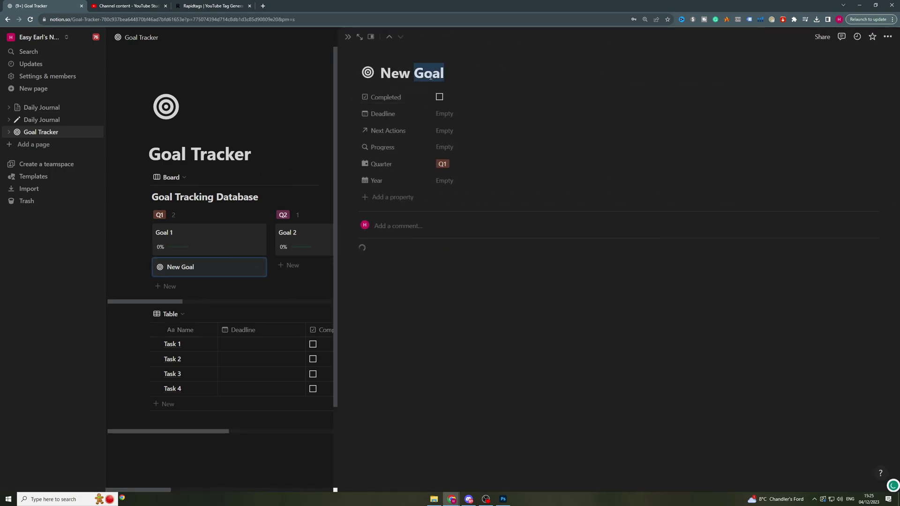
{"action": "type", "text": "Goal"}
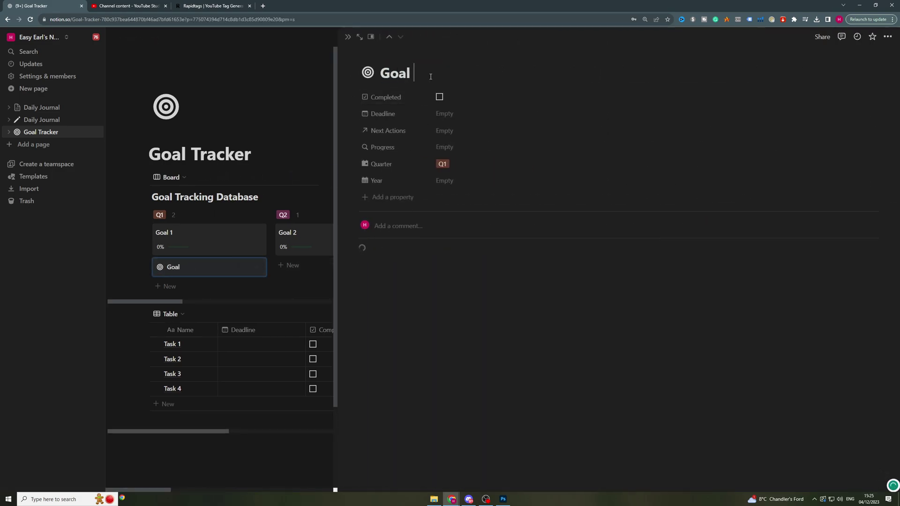
{"action": "type", "text": " 5 TEST"}
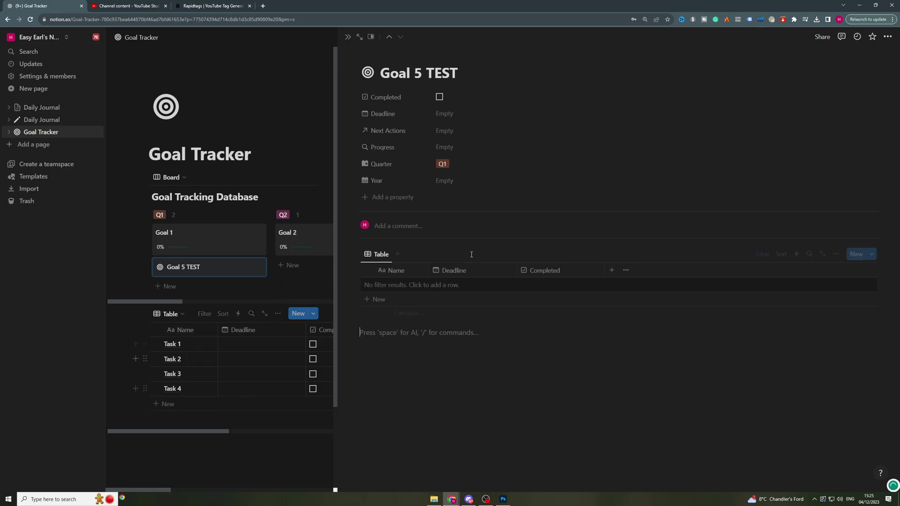
Step: Add a task named "TASK 5" to the task table inside the Goal 5 TEST page
{"action": "left_click", "coordinate": [434, 288]}
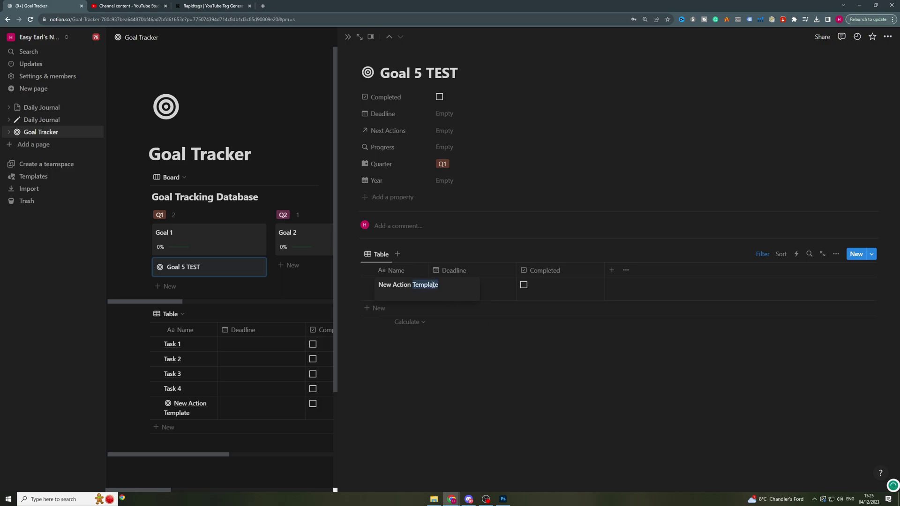
{"action": "triple_click", "coordinate": [433, 285]}
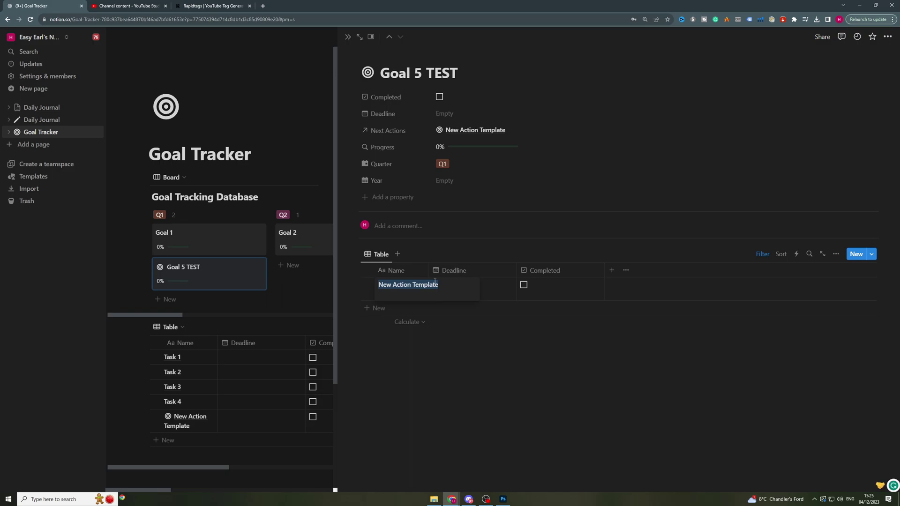
{"action": "type", "text": "TASK 5"}
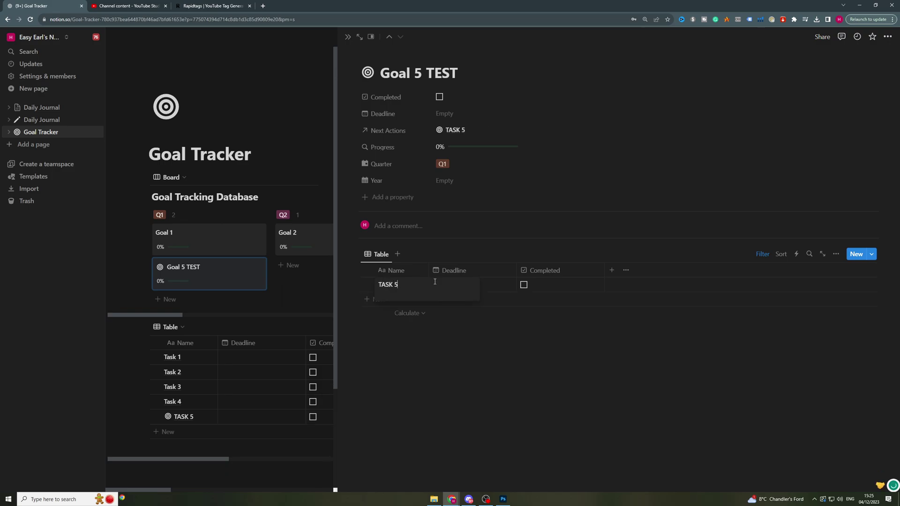
{"action": "key", "text": "Escape"}
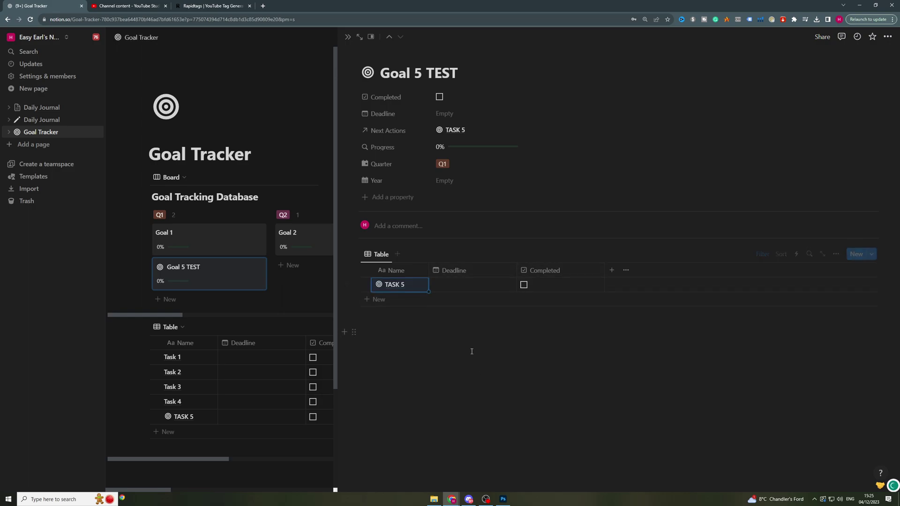
Step: Add a second task named "task 6" to the Goal 5 TEST page, and close the page
{"action": "left_click", "coordinate": [387, 302]}
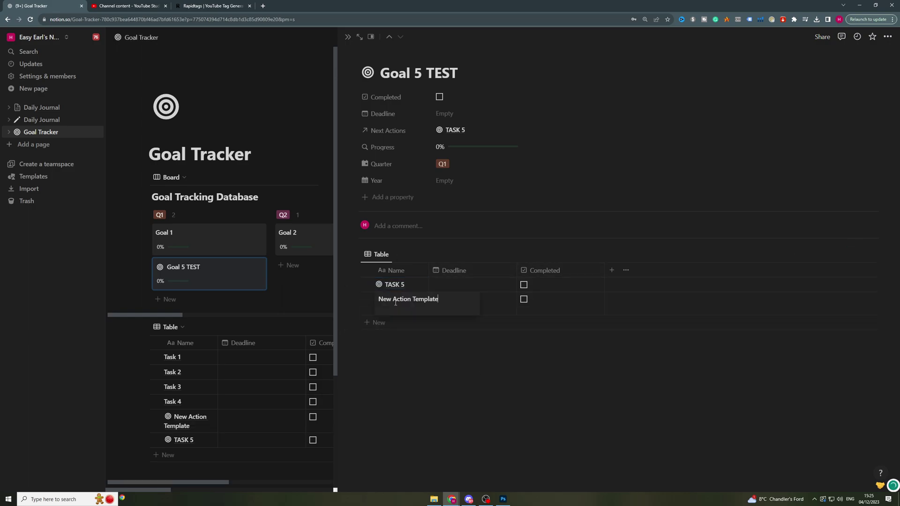
{"action": "triple_click", "coordinate": [403, 299]}
{"action": "type", "text": "task"}
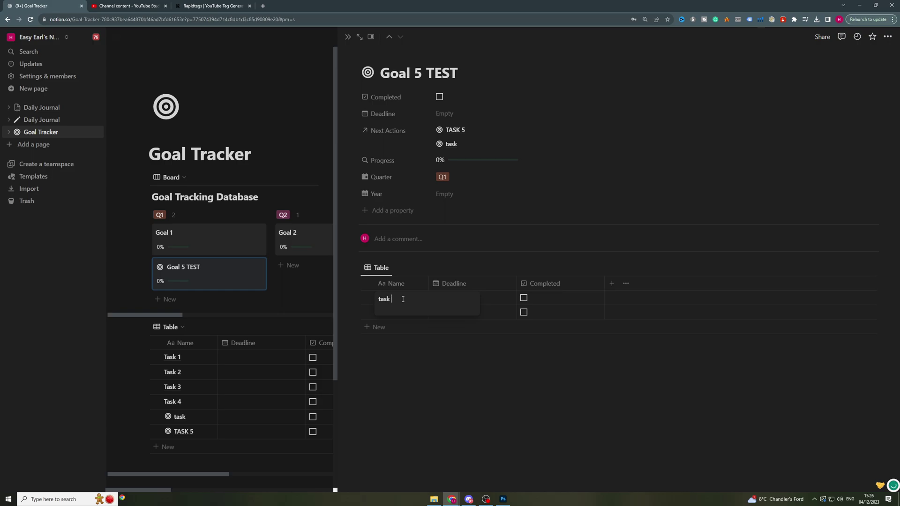
{"action": "type", "text": " 6"}
{"action": "key", "text": "Escape"}
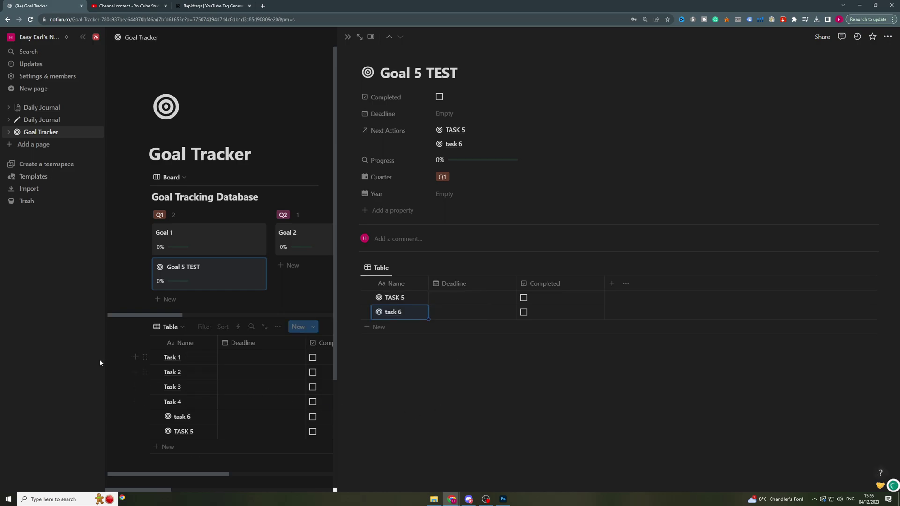
{"action": "left_click", "coordinate": [292, 286]}
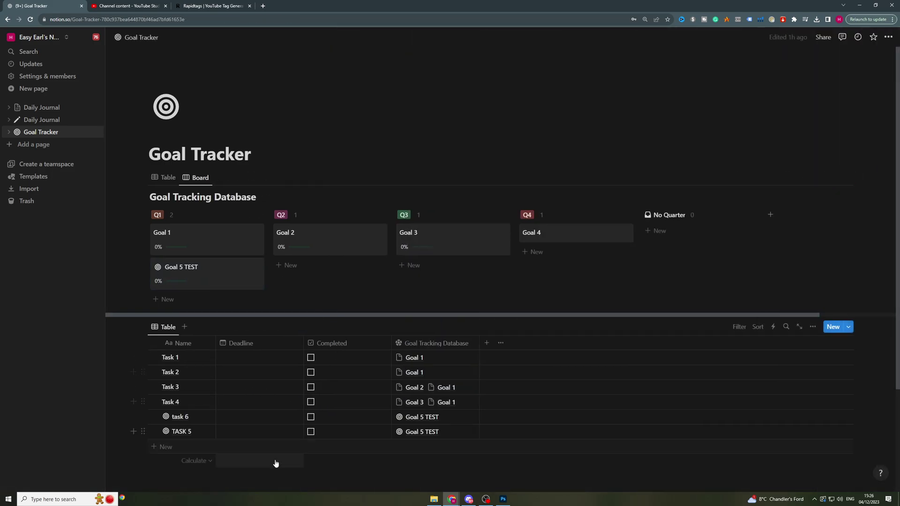
Step: Mark task 6 and TASK 5 as completed, and clear both checkboxes again
{"action": "left_click", "coordinate": [310, 417]}
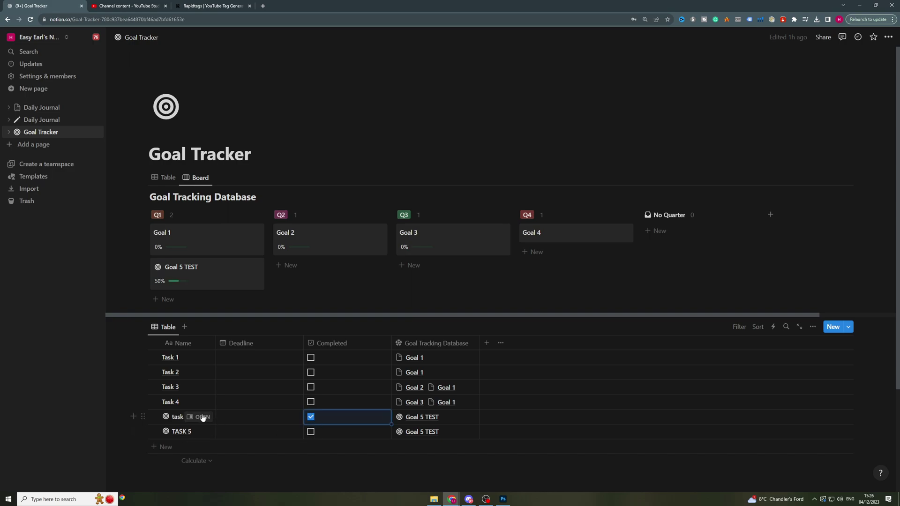
{"action": "left_click", "coordinate": [311, 431]}
{"action": "left_click", "coordinate": [310, 417]}
{"action": "left_click", "coordinate": [311, 431]}
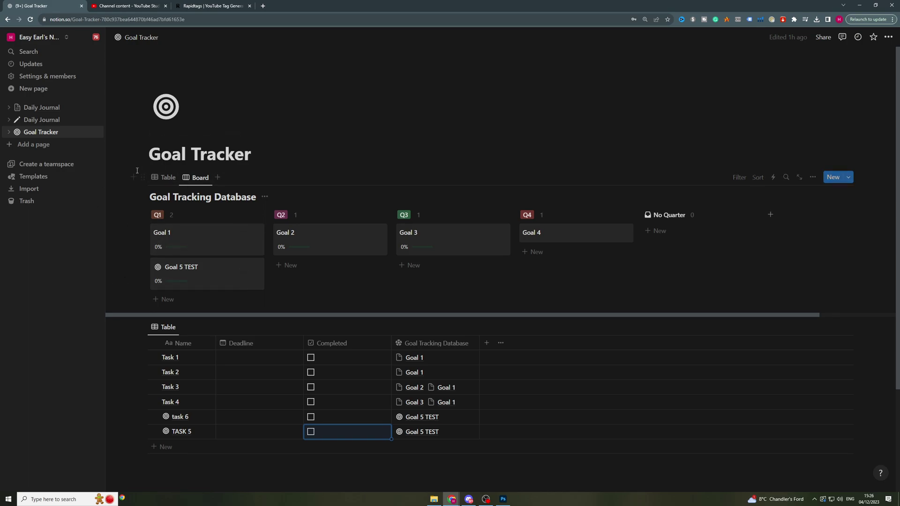
Step: Show the Goal Tracking Database in its Table view and add a Rollup property to it
{"action": "left_click", "coordinate": [167, 178]}
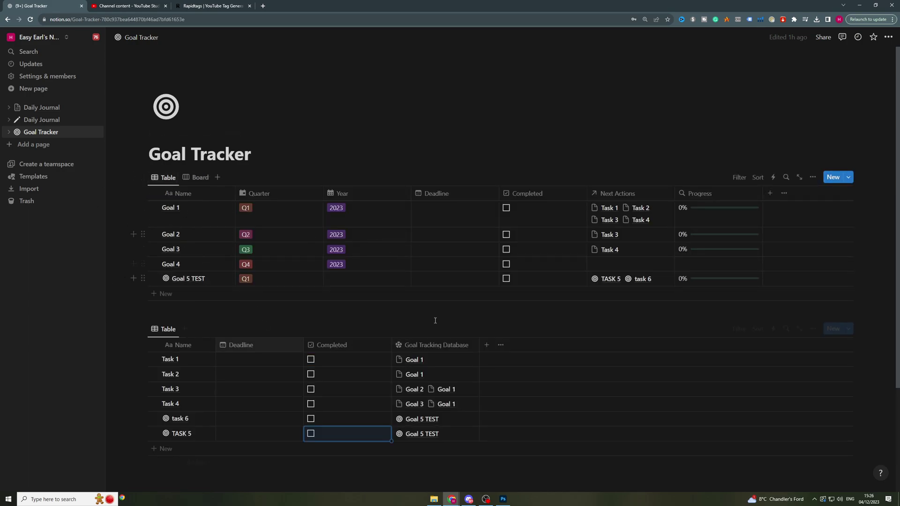
{"action": "left_click", "coordinate": [773, 196]}
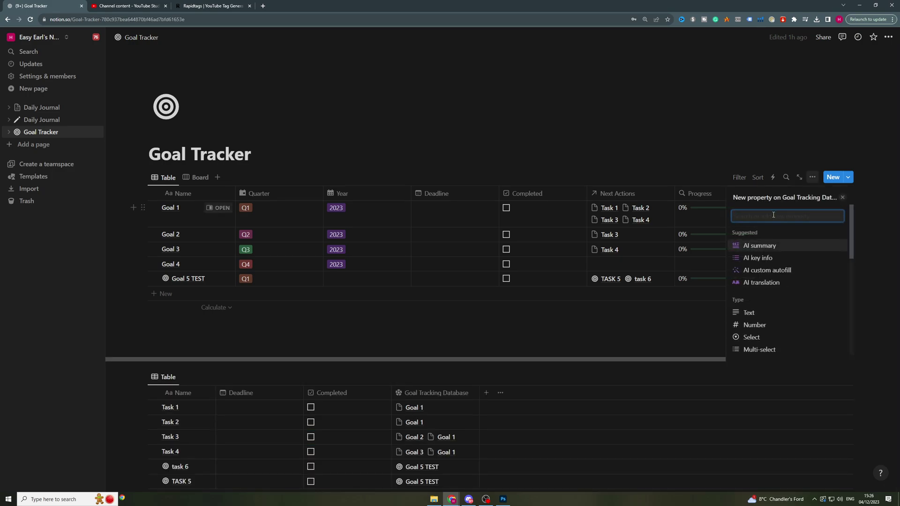
{"action": "type", "text": "PRO"}
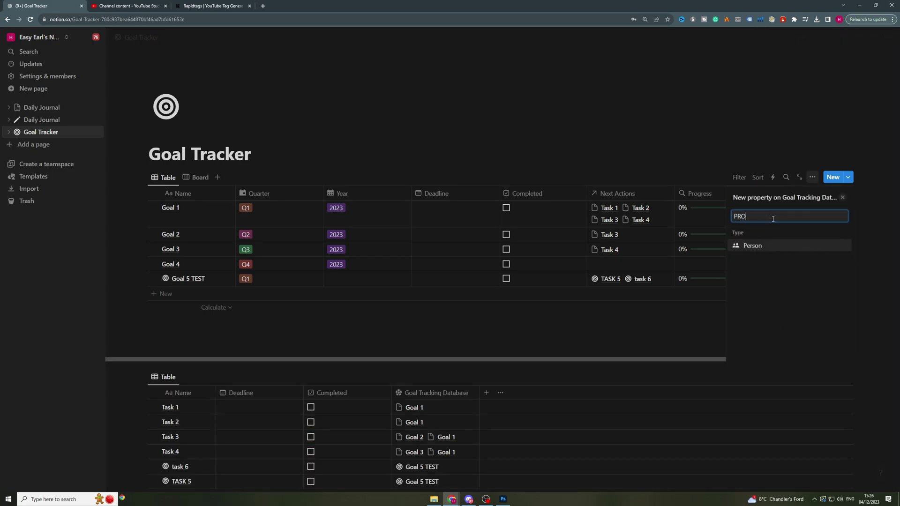
{"action": "key", "text": "BackSpace"}
{"action": "key", "text": "BackSpace"}
{"action": "type", "text": "R"}
{"action": "key", "text": "BackSpace"}
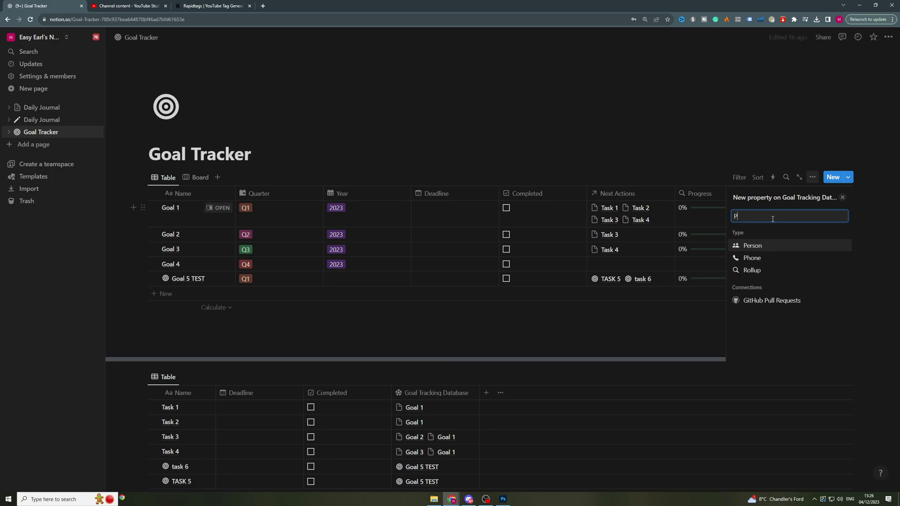
{"action": "left_click", "coordinate": [752, 270]}
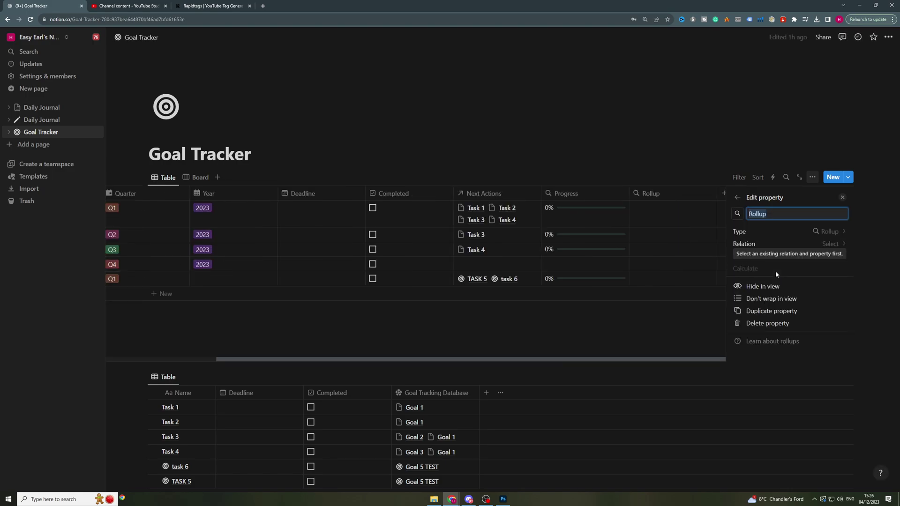
Step: Configure the rollup with the Next Actions relation, the Completed property and the Checked calculation
{"action": "left_click", "coordinate": [828, 246]}
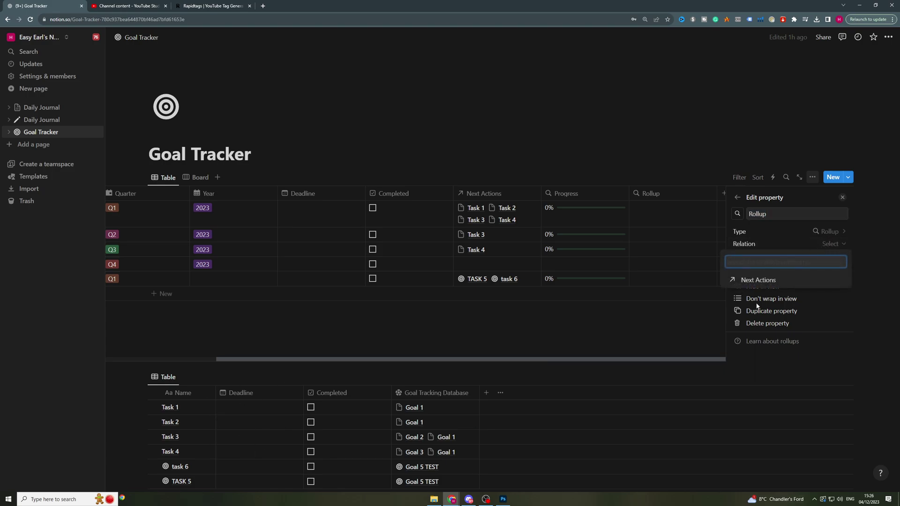
{"action": "left_click", "coordinate": [775, 279]}
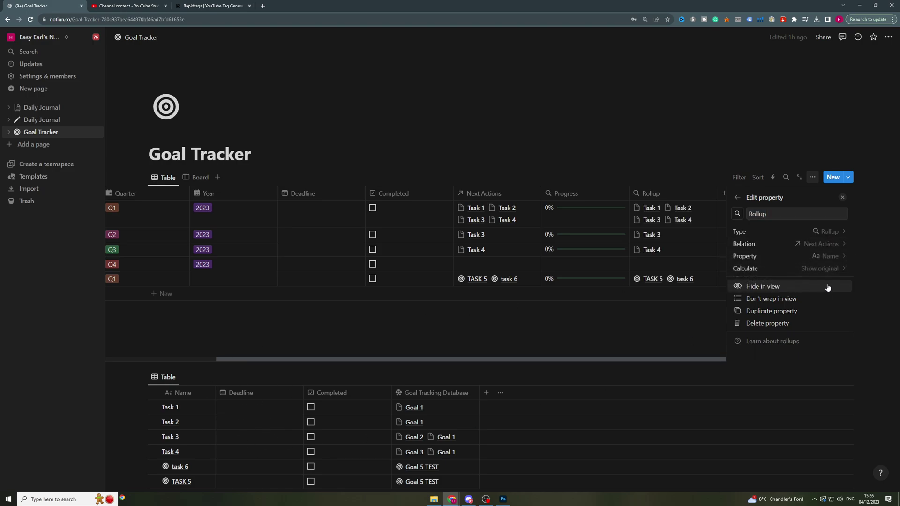
{"action": "left_click", "coordinate": [838, 260]}
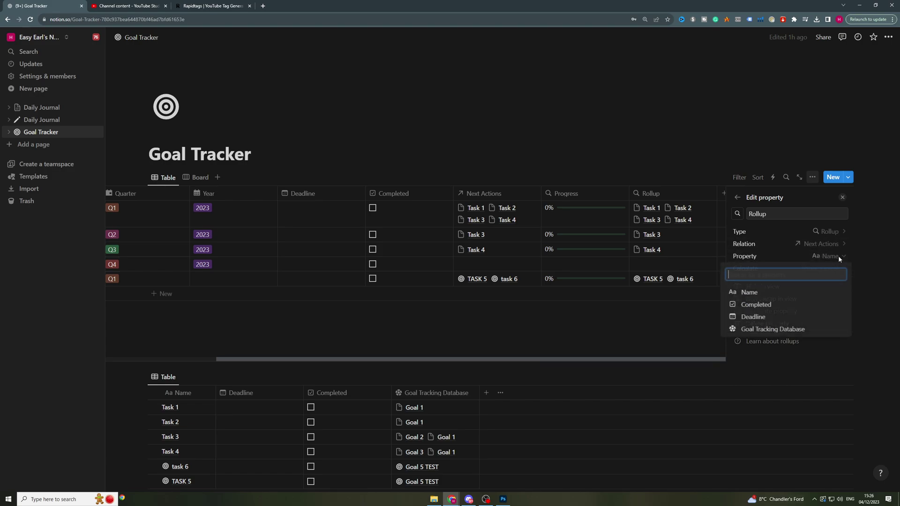
{"action": "left_click", "coordinate": [762, 306]}
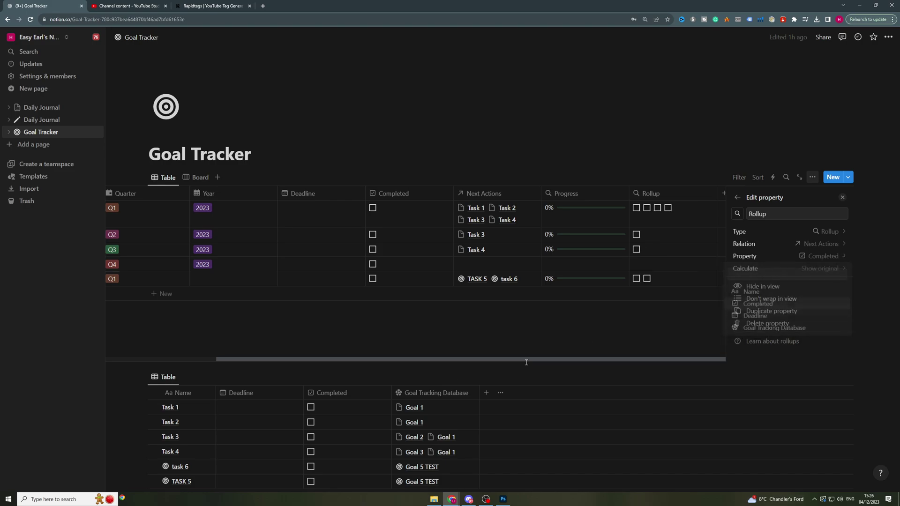
{"action": "left_click", "coordinate": [818, 271]}
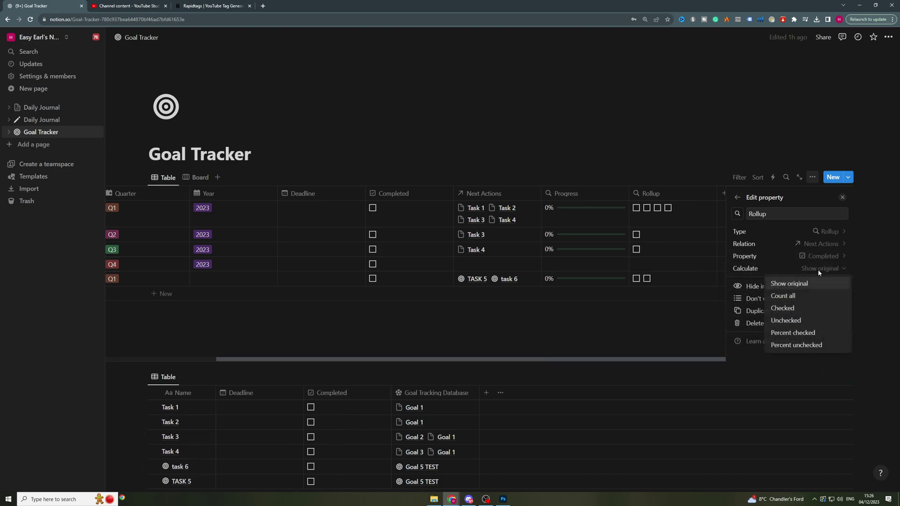
{"action": "left_click", "coordinate": [797, 310]}
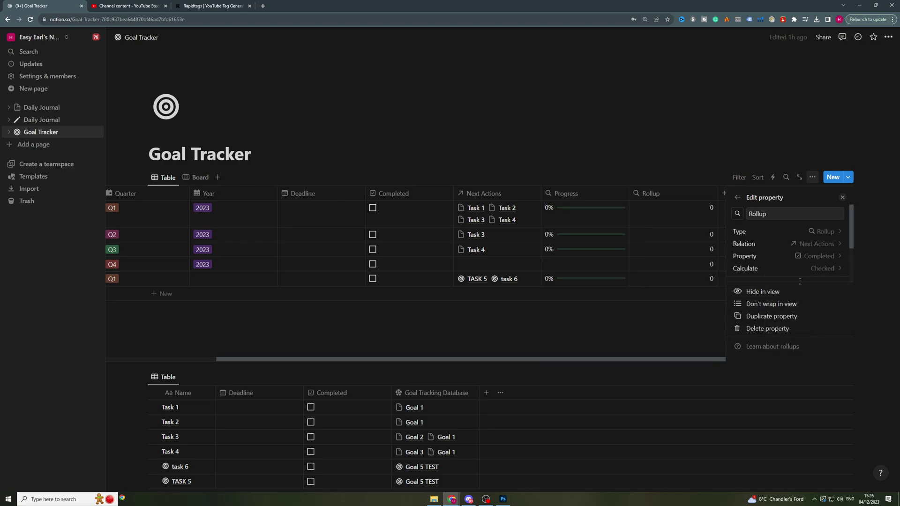
Step: Try the Ring display for the rollup and set it to show as a Bar
{"action": "scroll", "coordinate": [799, 256], "scroll_direction": "down", "scroll_amount": 2}
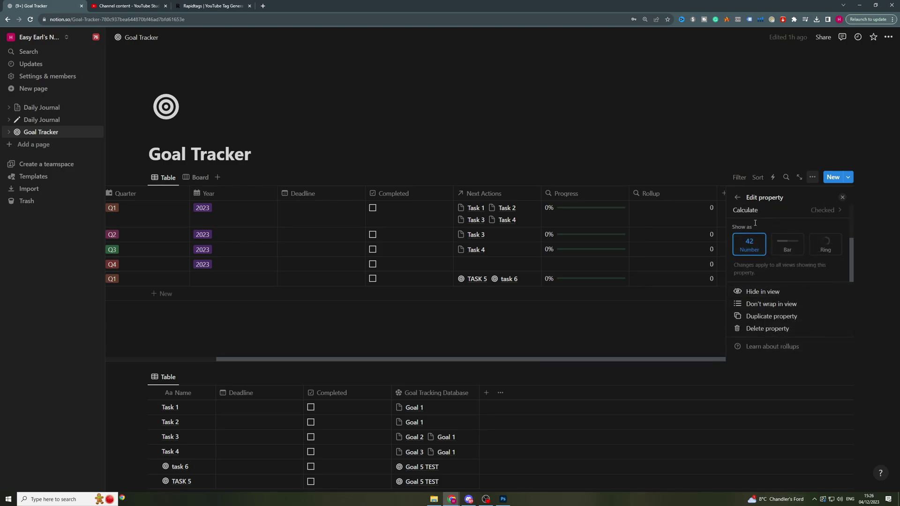
{"action": "left_click", "coordinate": [780, 244]}
{"action": "left_click", "coordinate": [823, 250]}
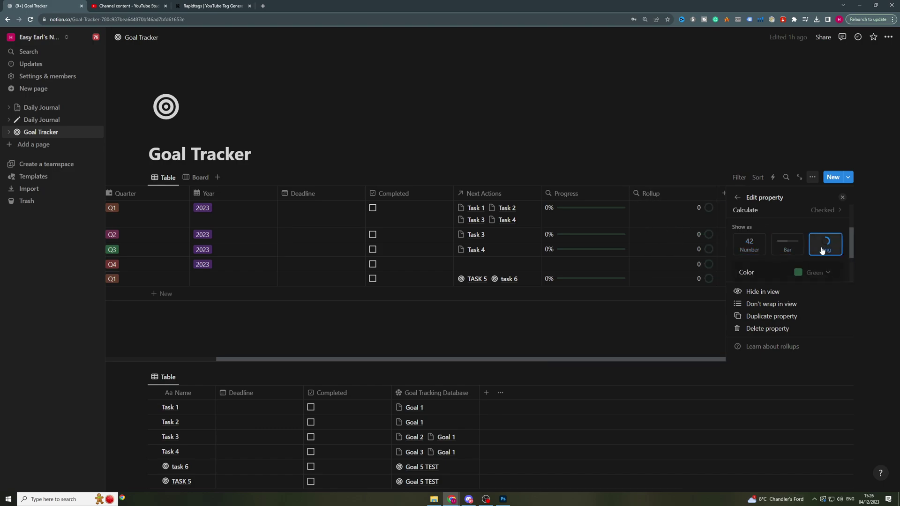
{"action": "left_click", "coordinate": [782, 244]}
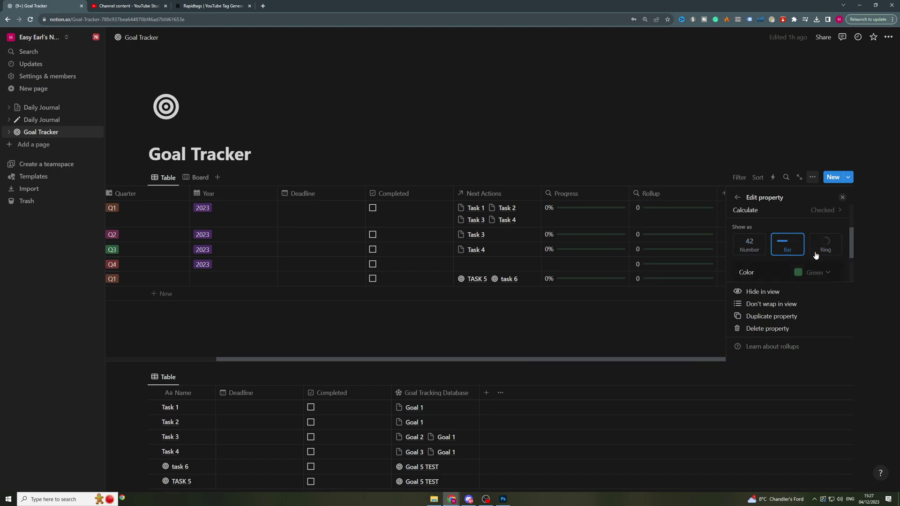
{"action": "scroll", "coordinate": [813, 255], "scroll_direction": "down", "scroll_amount": 2}
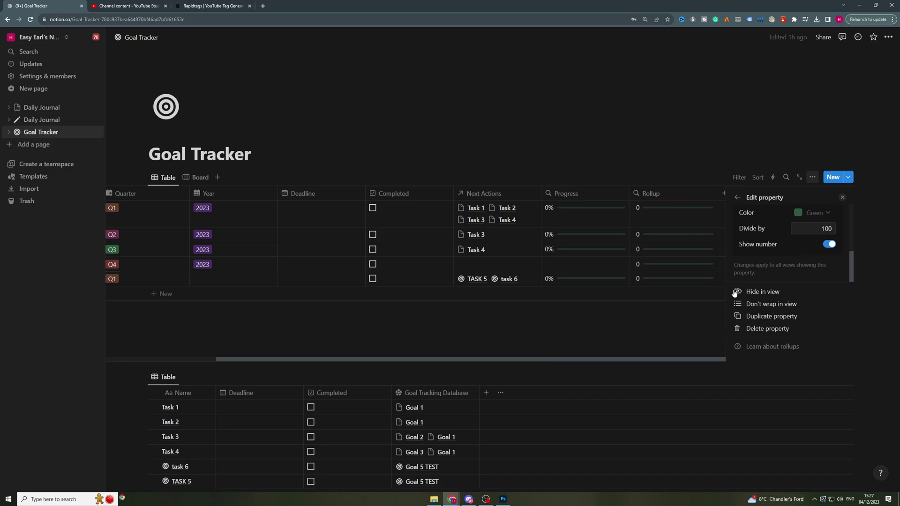
Step: Close the rollup settings, then tick Completed for task 6 and TASK 5 and untick both again
{"action": "key", "text": "Escape"}
{"action": "left_click", "coordinate": [310, 423]}
{"action": "left_click", "coordinate": [311, 438]}
{"action": "left_click", "coordinate": [311, 423]}
{"action": "left_click", "coordinate": [311, 438]}
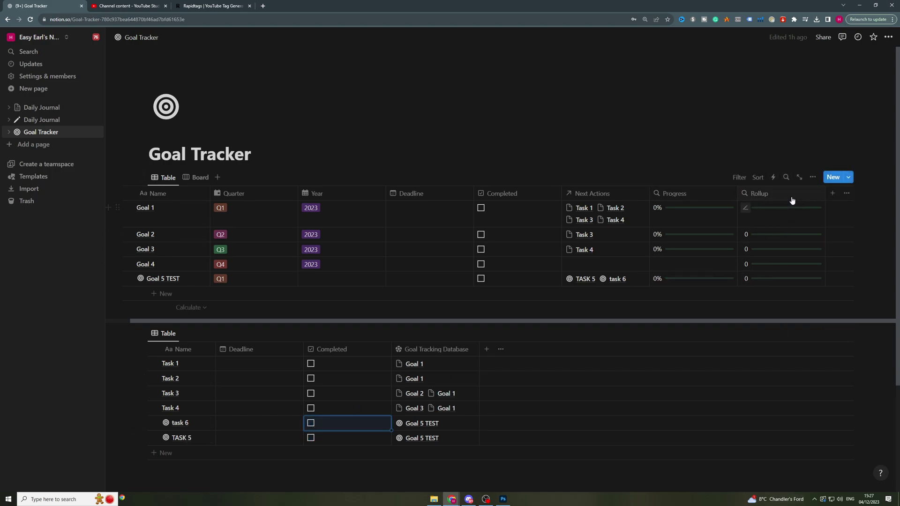
Step: Set the Rollup property's Divide by value to 10 and close its settings
{"action": "left_click", "coordinate": [763, 194]}
{"action": "left_click", "coordinate": [754, 230]}
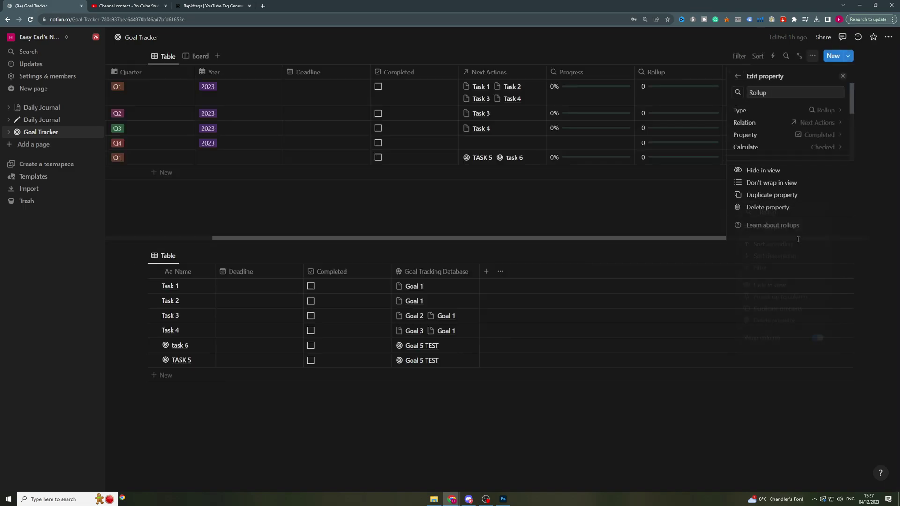
{"action": "scroll", "coordinate": [807, 124], "scroll_direction": "down", "scroll_amount": 3}
{"action": "left_click_drag", "start_coordinate": [814, 120], "coordinate": [843, 118]}
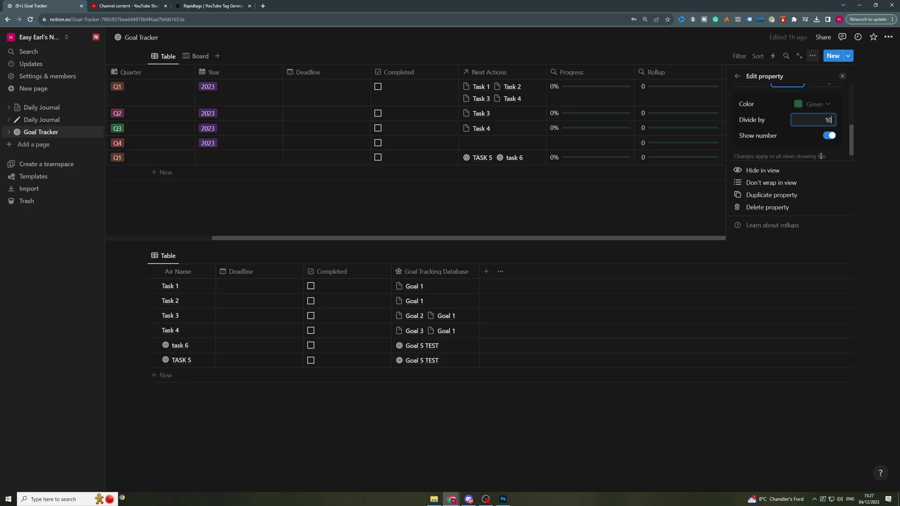
{"action": "left_click", "coordinate": [689, 190]}
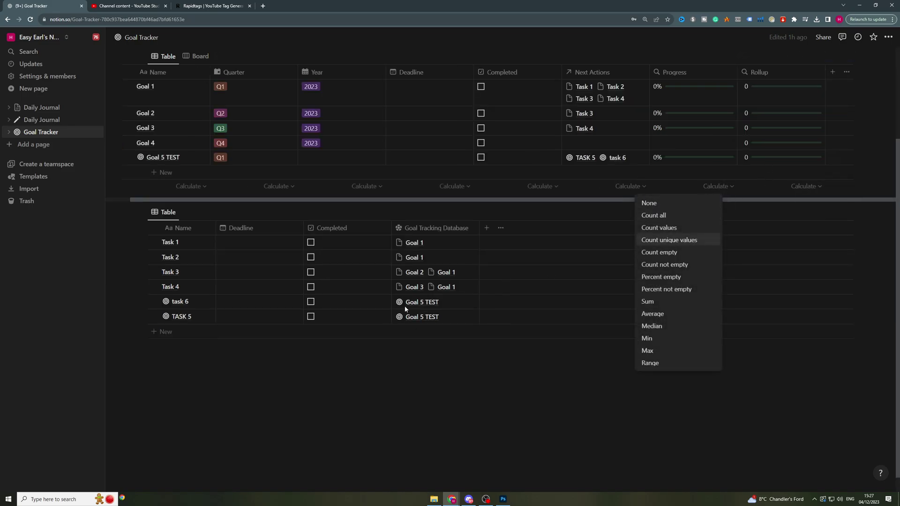
{"action": "left_click", "coordinate": [390, 320]}
Step: Test the rollup bar by marking task 6 and TASK 5 as completed, and clear both checkboxes again
{"action": "left_click", "coordinate": [311, 303]}
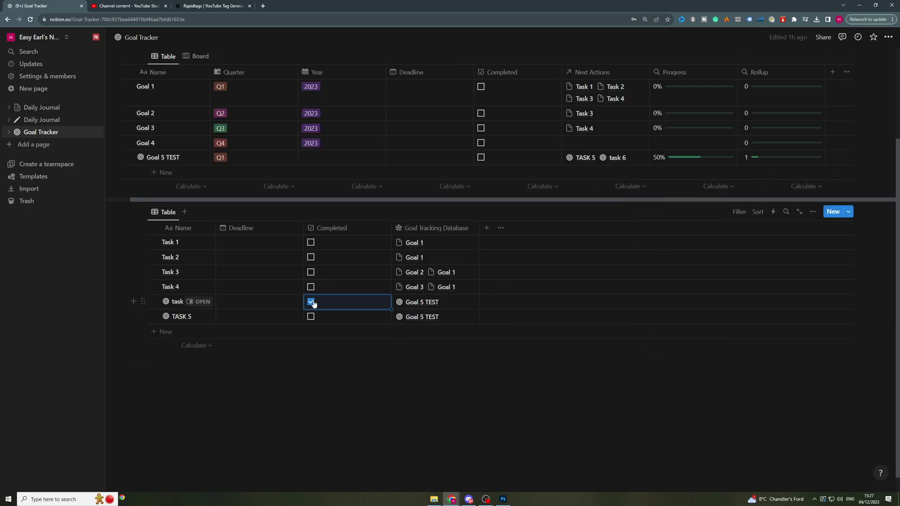
{"action": "left_click", "coordinate": [310, 316]}
{"action": "left_click", "coordinate": [311, 316]}
{"action": "left_click", "coordinate": [310, 302]}
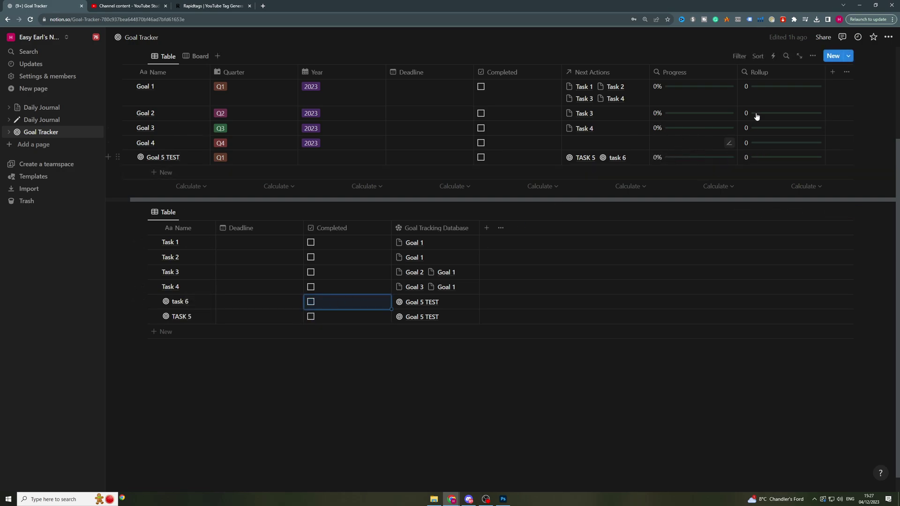
Step: Review the Rollup property's relation, display settings and available Calculate options, and close them without changing anything
{"action": "left_click", "coordinate": [766, 74]}
{"action": "left_click", "coordinate": [769, 105]}
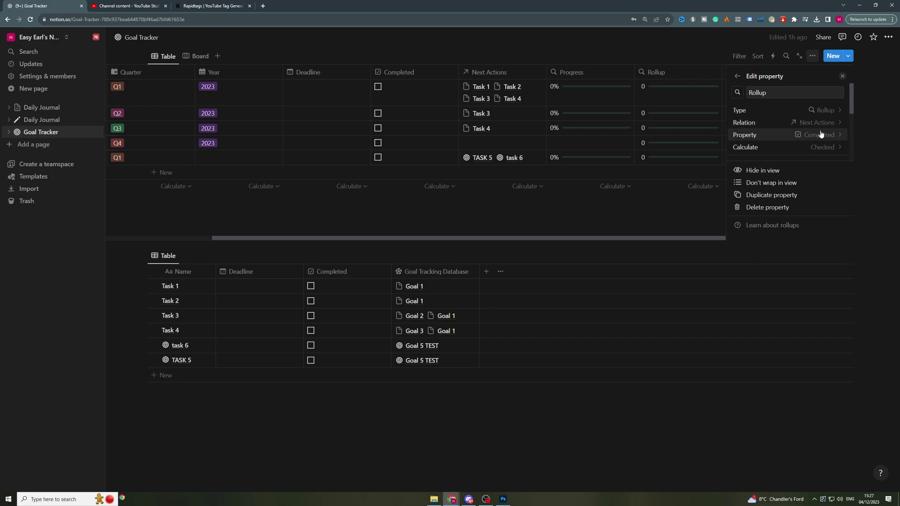
{"action": "scroll", "coordinate": [822, 136], "scroll_direction": "down", "scroll_amount": 2}
{"action": "scroll", "coordinate": [823, 136], "scroll_direction": "up", "scroll_amount": 2}
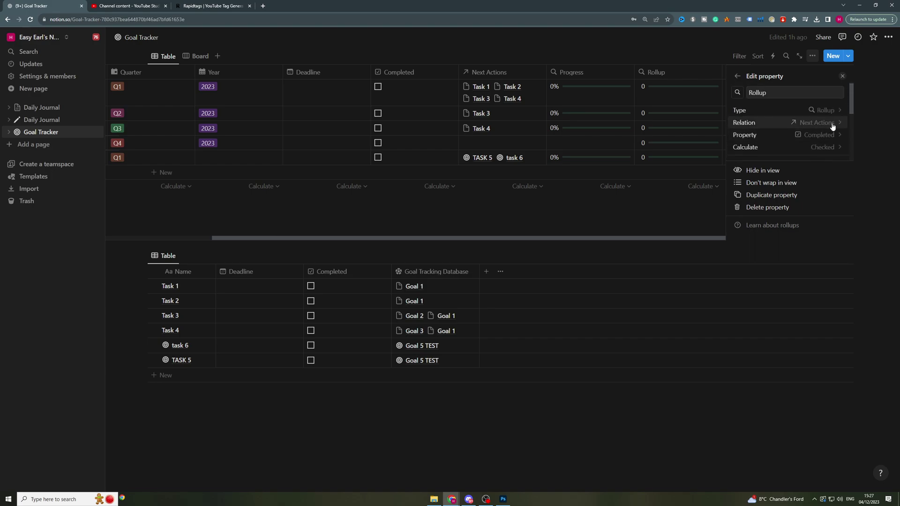
{"action": "scroll", "coordinate": [832, 127], "scroll_direction": "down", "scroll_amount": 3}
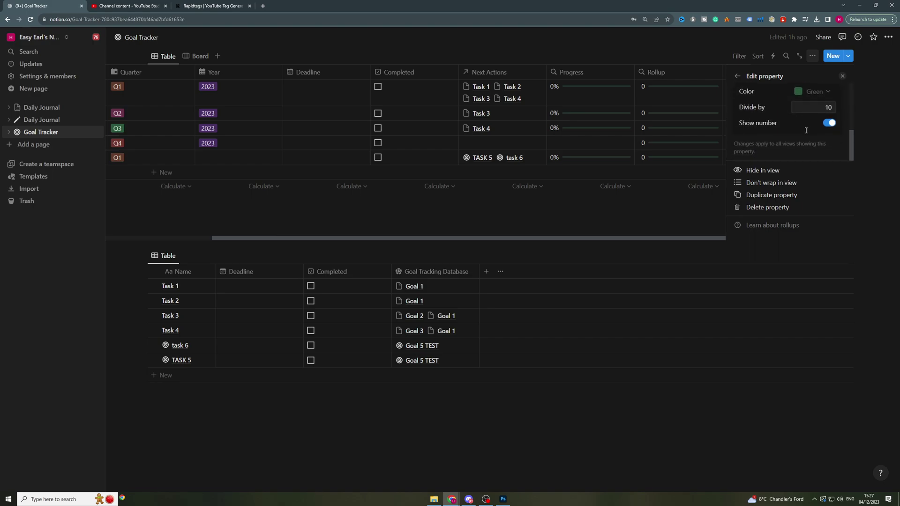
{"action": "scroll", "coordinate": [805, 130], "scroll_direction": "up", "scroll_amount": 3}
{"action": "left_click", "coordinate": [824, 148]}
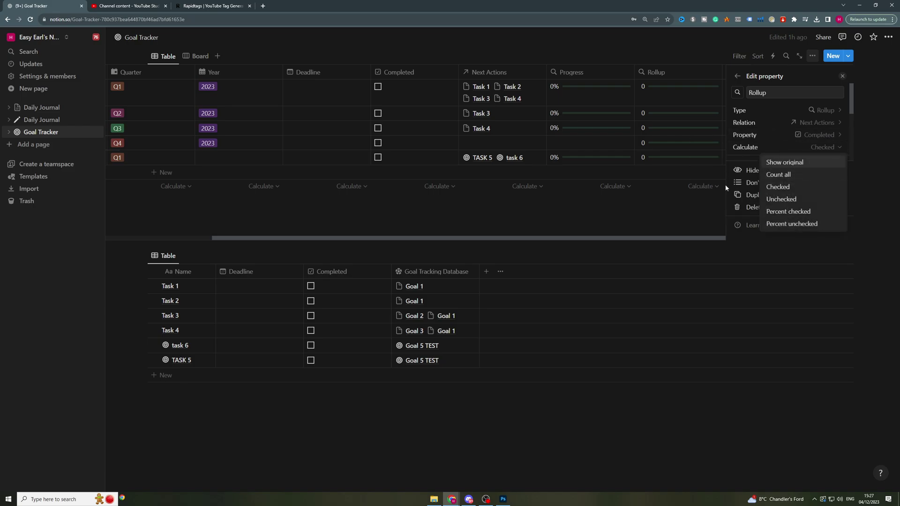
{"action": "key", "text": "Escape"}
{"action": "key", "text": "Escape"}
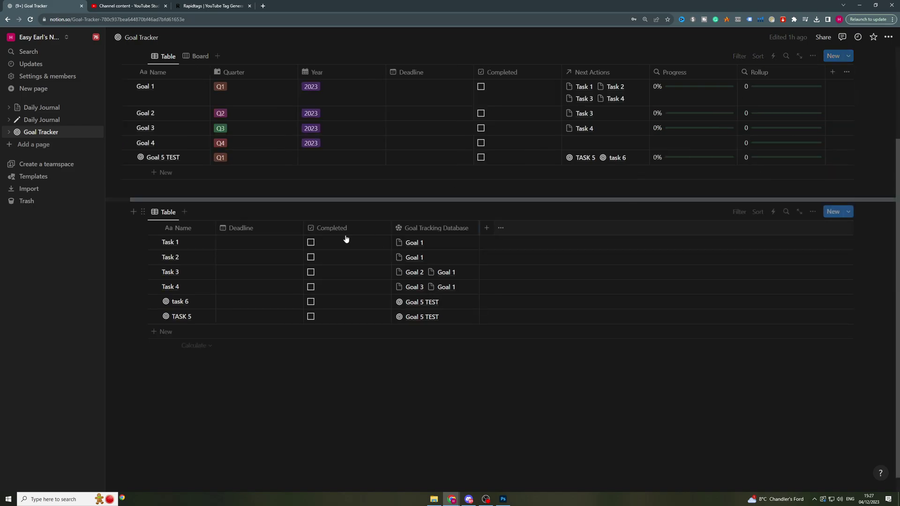